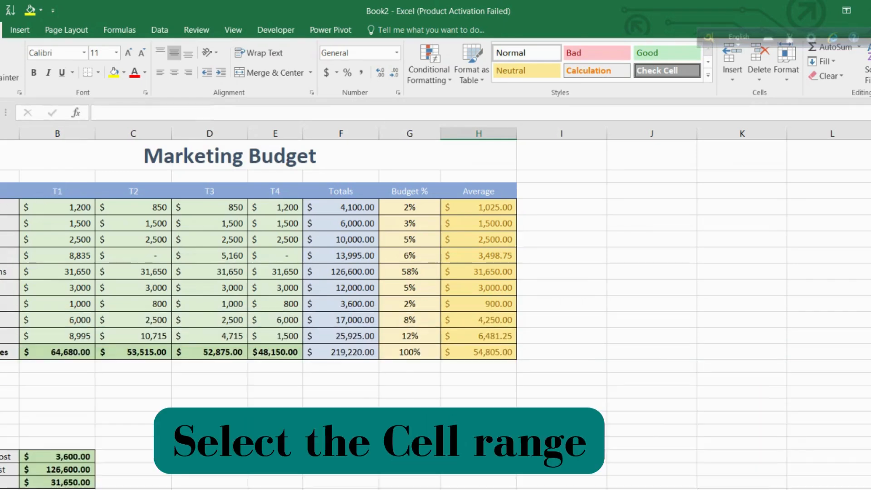
Insert a line chart of the T1–T4 expense rows, headers included and total row excluded, and place it beside the table.
left_click_drag(39, 191, 282, 336)
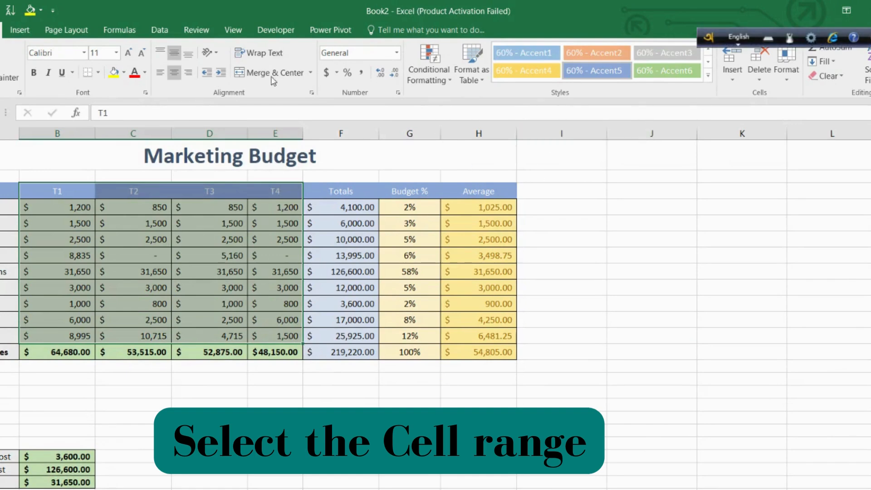
left_click(23, 35)
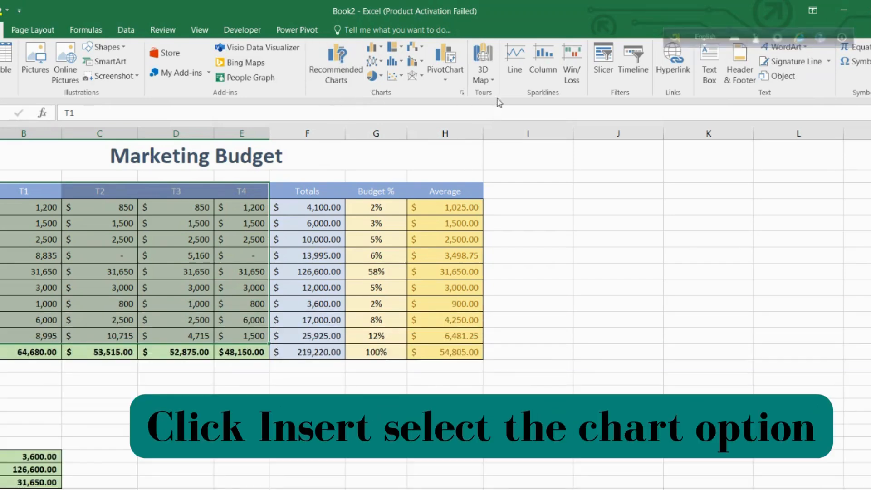
left_click(462, 93)
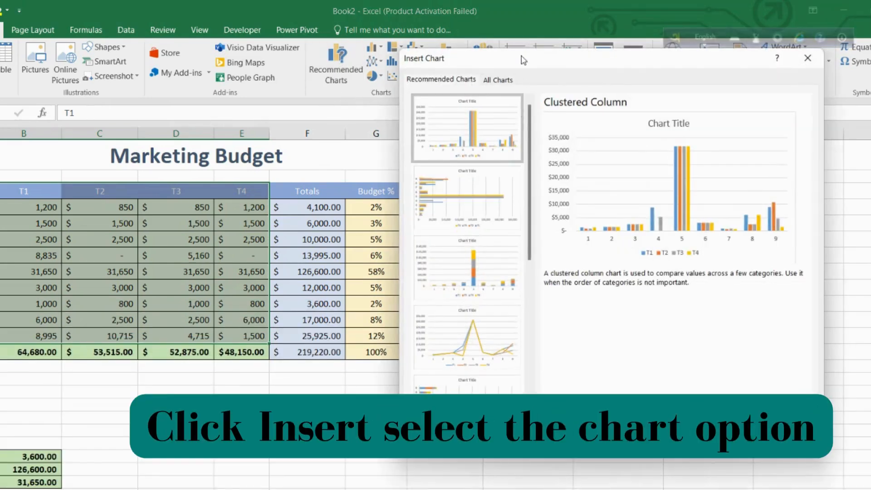
left_click_drag(524, 62, 610, 69)
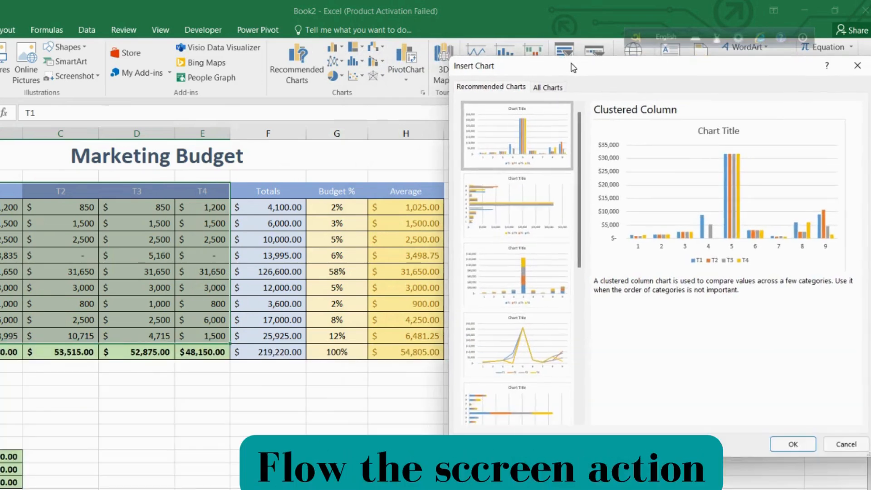
left_click(549, 87)
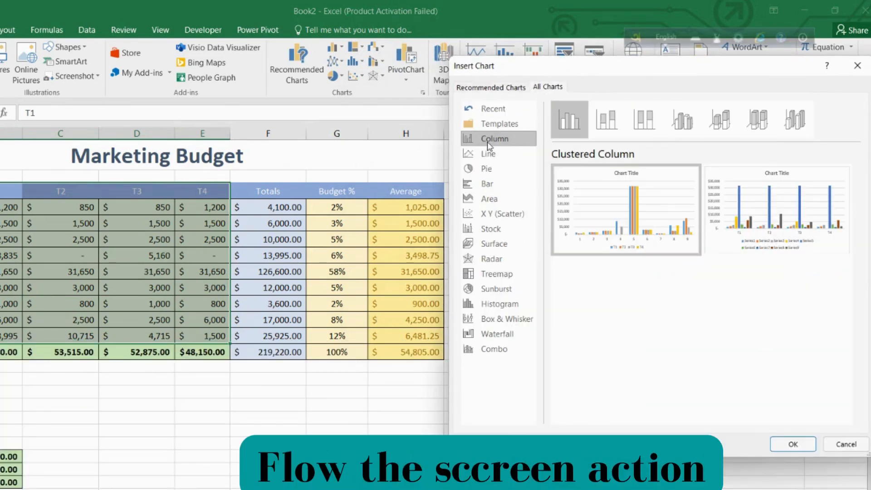
left_click(489, 154)
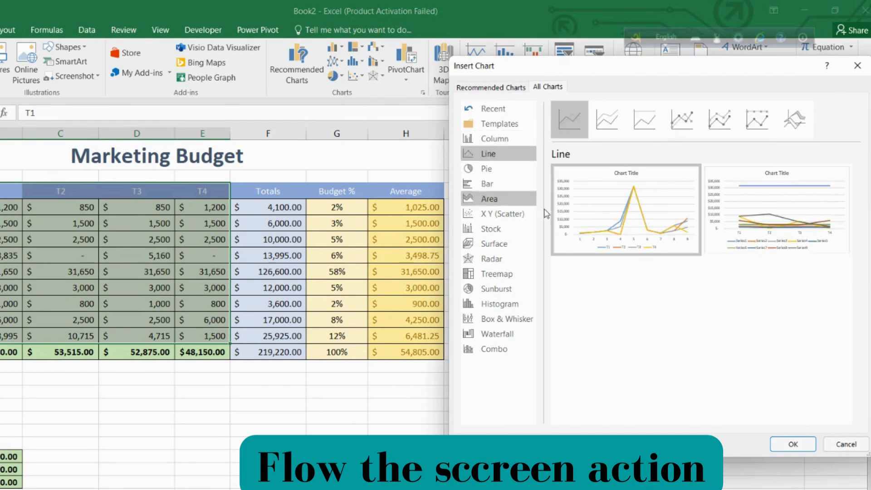
mouse_move(606, 234)
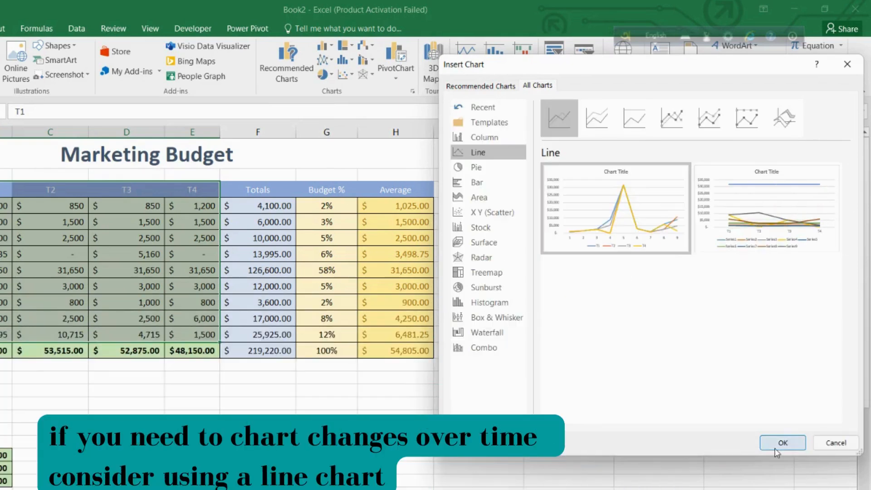
left_click(782, 443)
left_click_drag(315, 261, 525, 191)
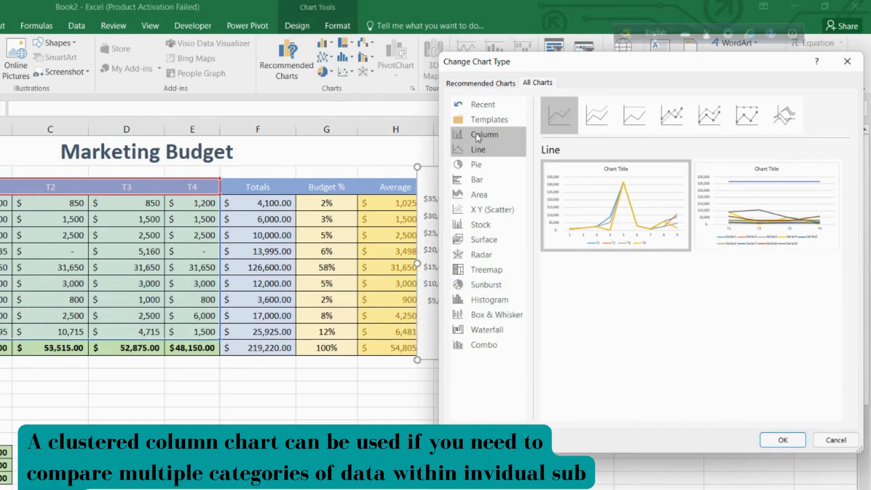
Change the chart beside the budget table to a Stacked Column chart.
left_click(477, 137)
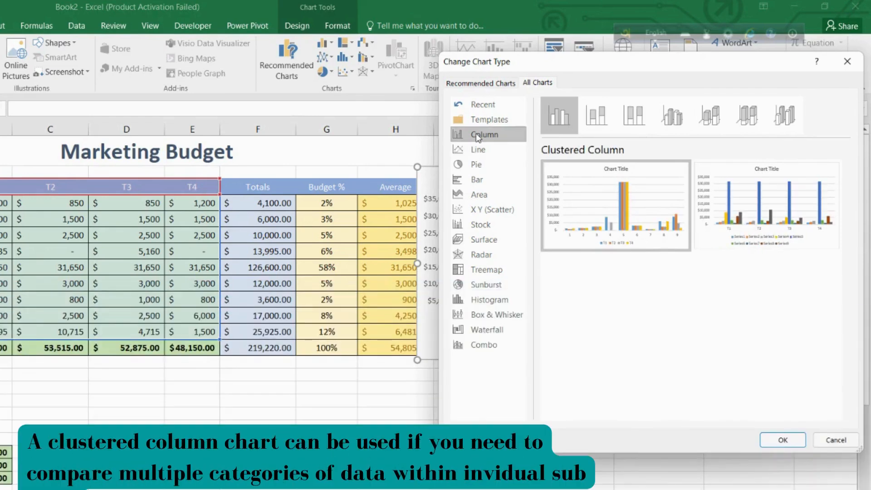
mouse_move(597, 210)
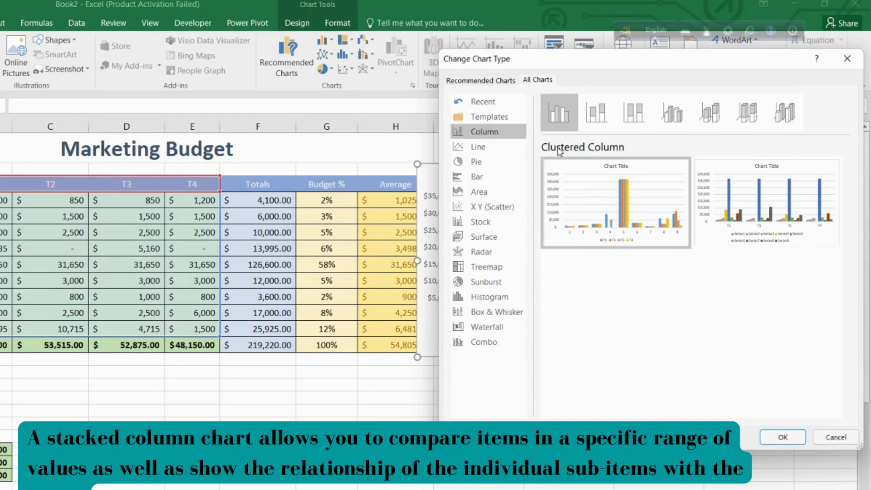
left_click(596, 124)
mouse_move(584, 186)
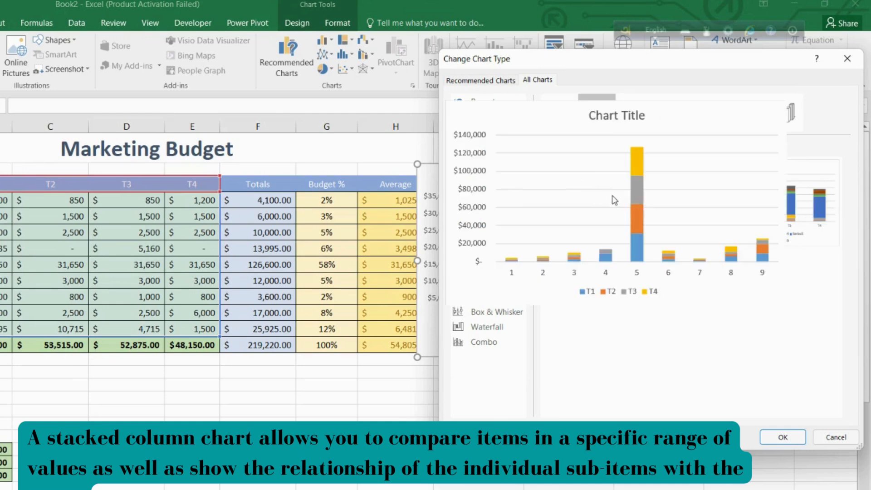
left_click(777, 436)
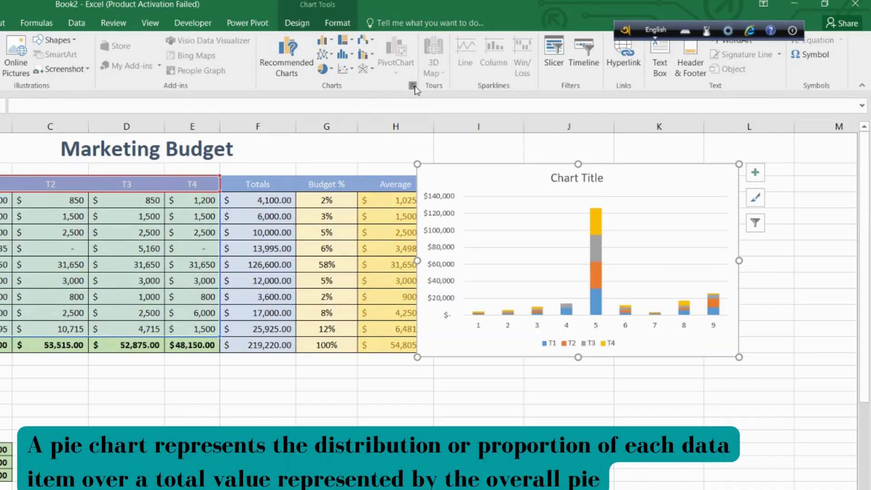
Change the marketing budget chart to a standard Pie chart.
left_click(413, 87)
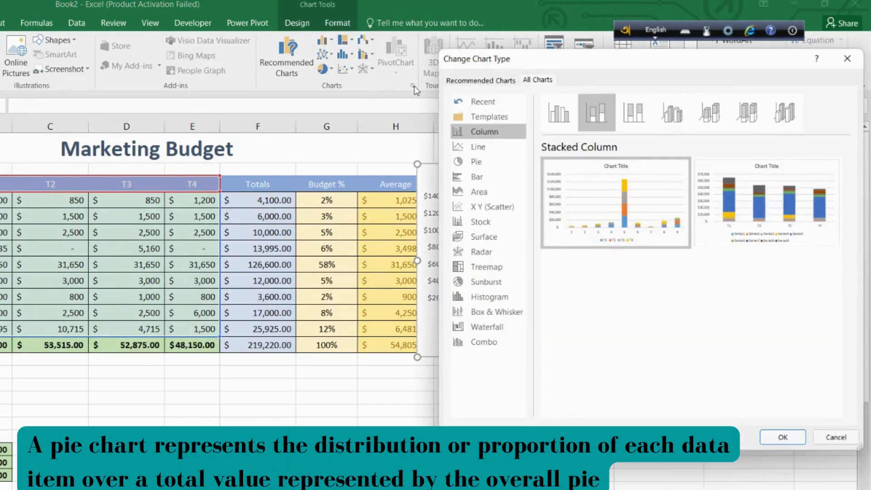
left_click(484, 164)
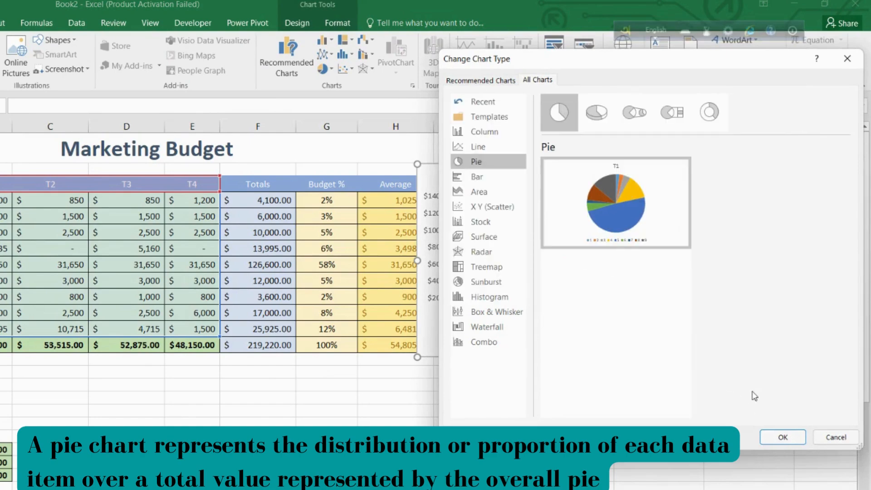
mouse_move(642, 237)
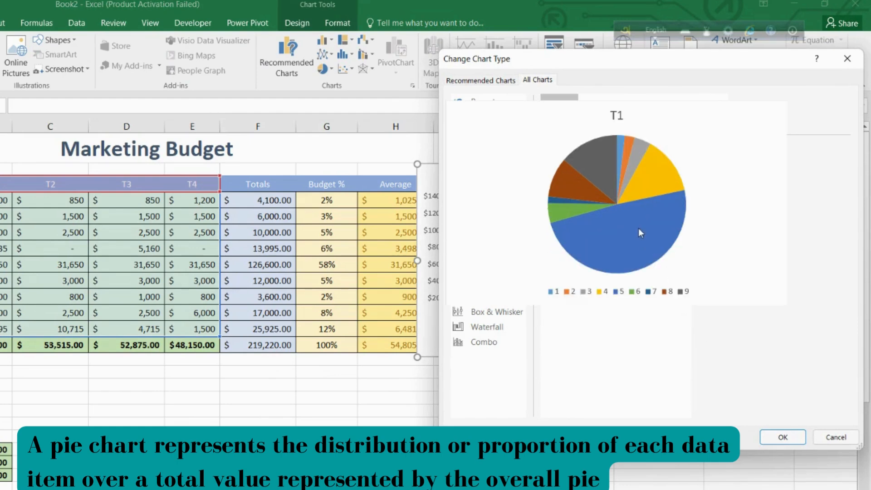
left_click(783, 438)
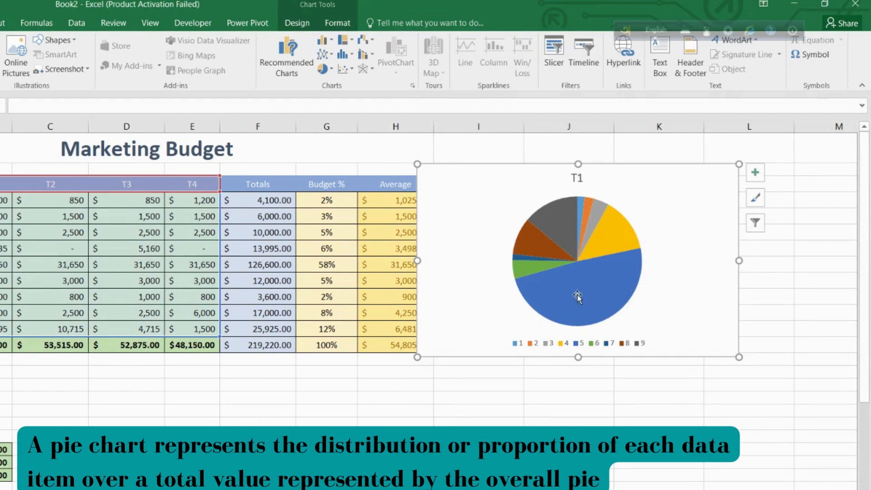
mouse_move(584, 317)
Preview the stacked and 3-D bar variants for the chart and change it to a Clustered Bar chart.
left_click(412, 87)
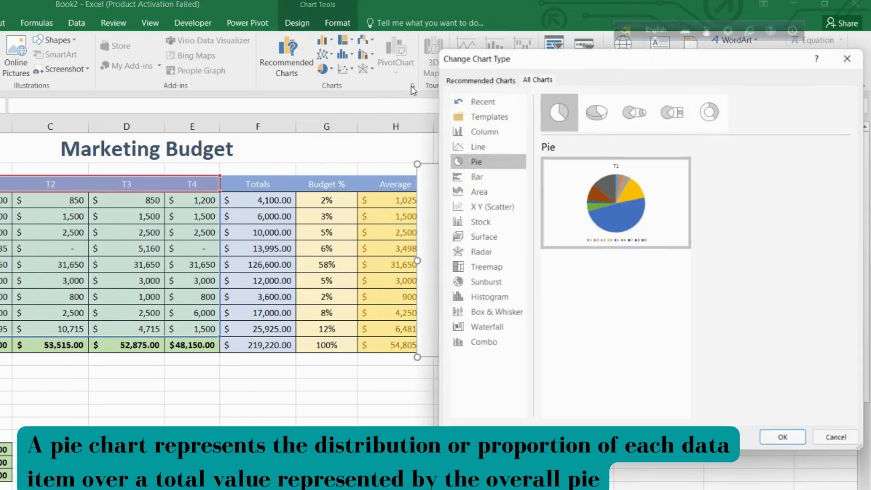
left_click(487, 177)
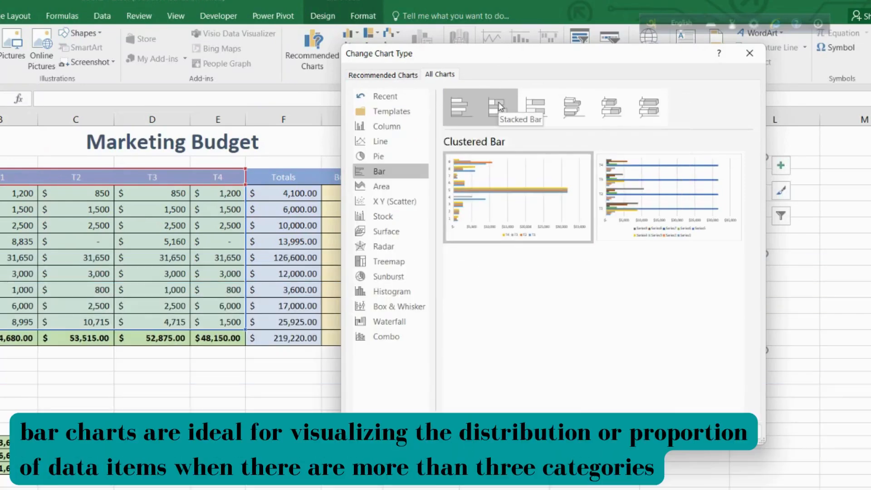
left_click(499, 108)
left_click(534, 109)
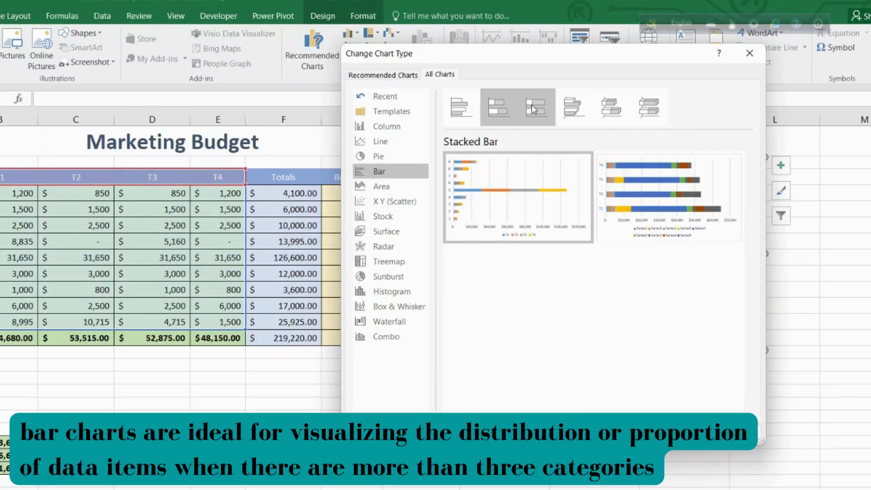
left_click(577, 109)
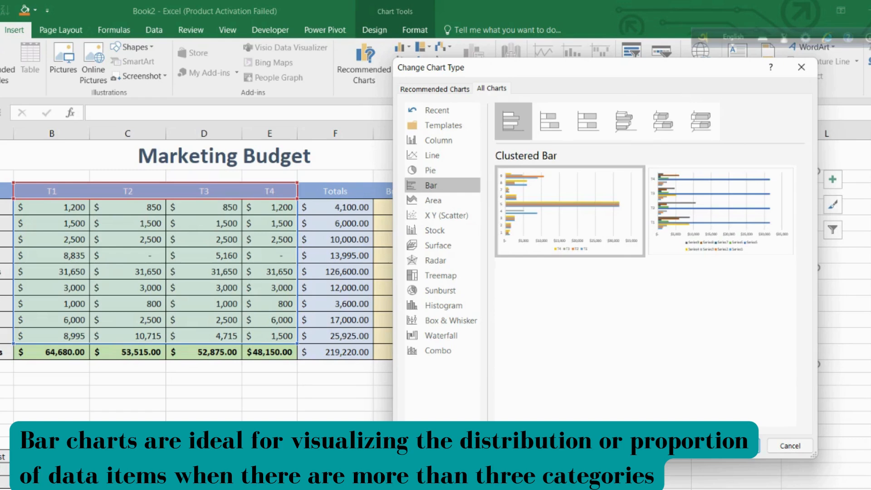
left_click(738, 446)
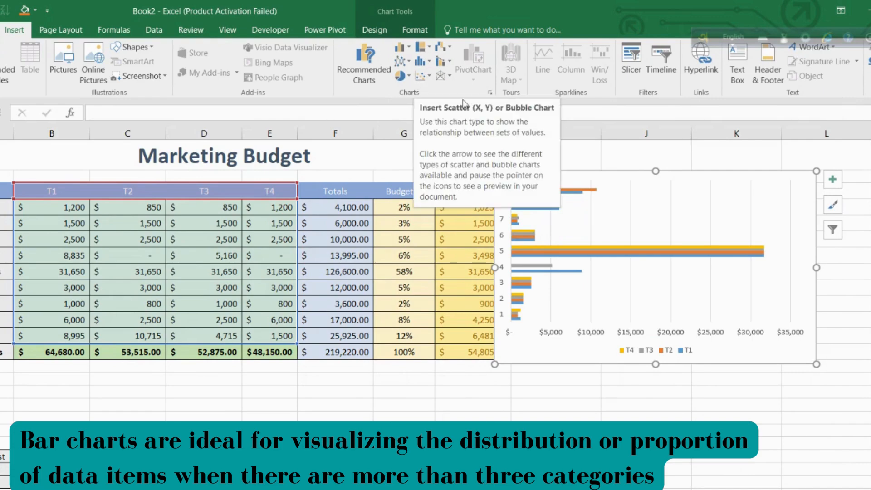
Change the chart from Clustered Bar to the Stacked Bar variant.
left_click(490, 95)
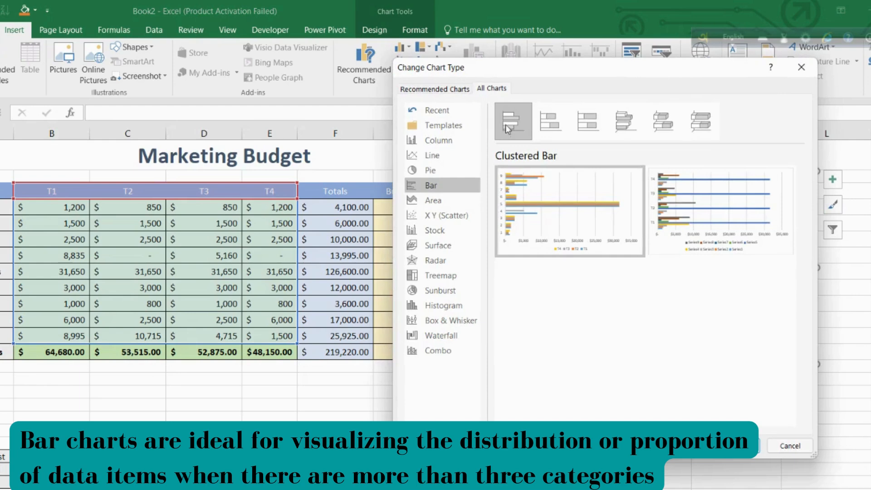
left_click(555, 130)
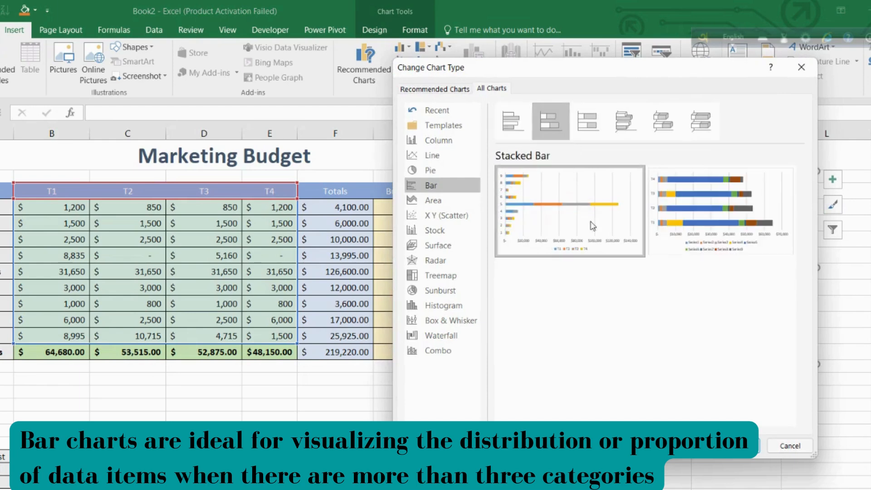
left_click(737, 446)
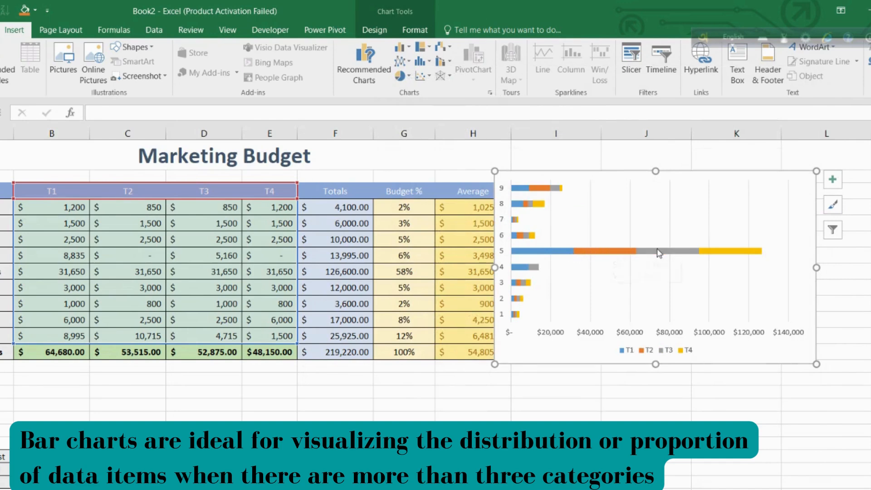
mouse_move(658, 253)
Change the marketing budget chart to a standard Area chart.
left_click(490, 93)
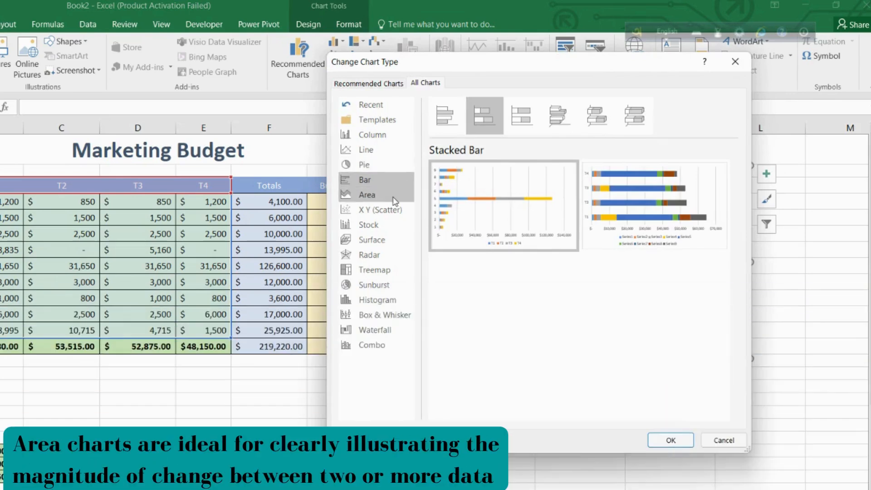
left_click(393, 200)
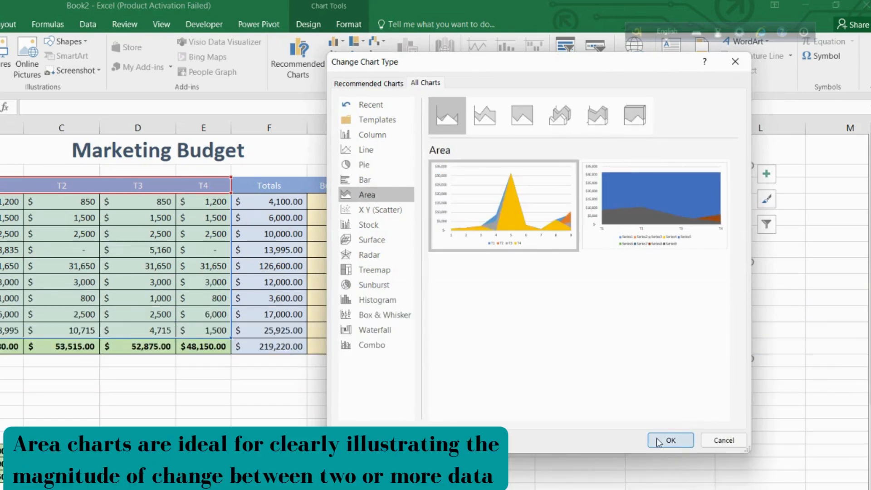
left_click(670, 440)
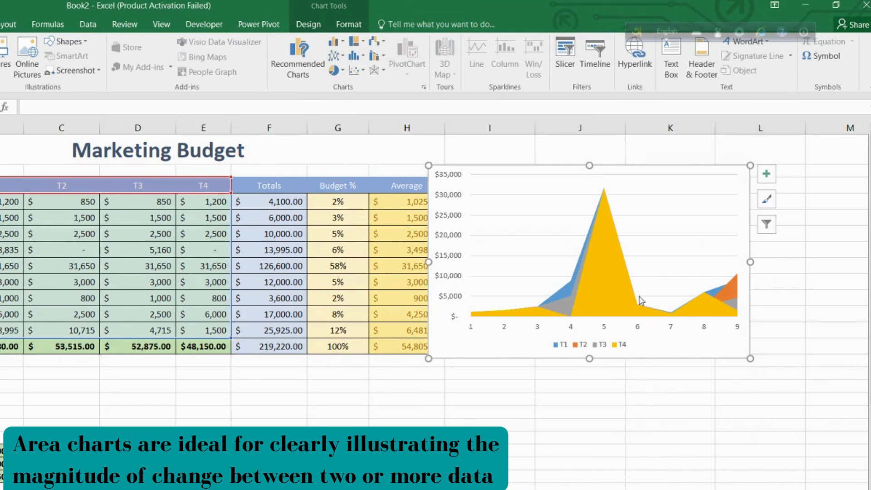
Change the chart to a Clustered Column - Line combination, trying T3 on the secondary axis before returning it to the primary axis.
left_click(425, 88)
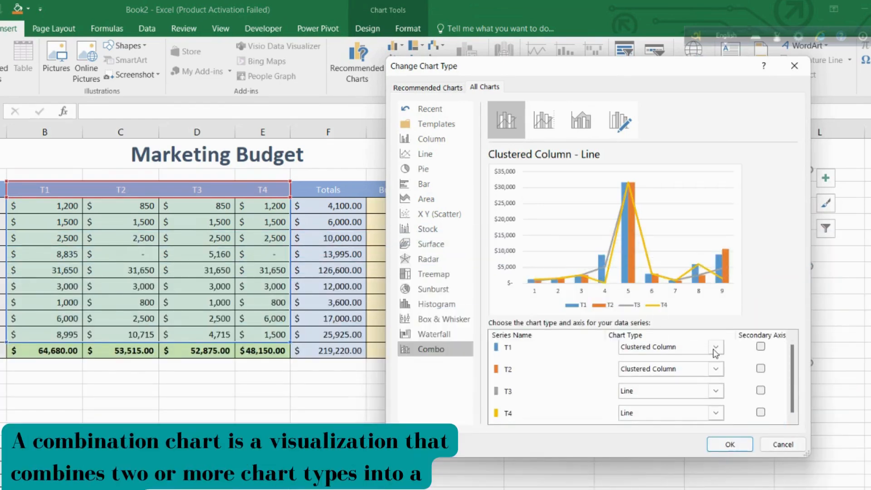
scroll(715, 356, "down", 1)
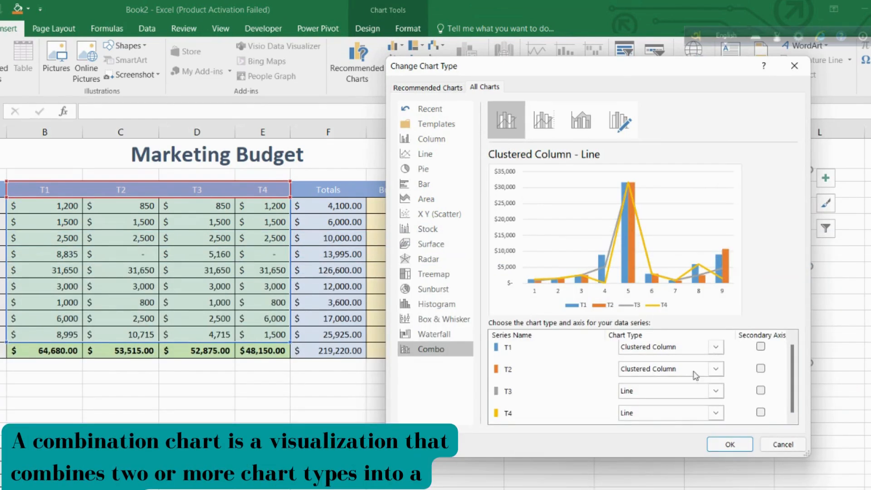
left_click(715, 393)
left_click(716, 394)
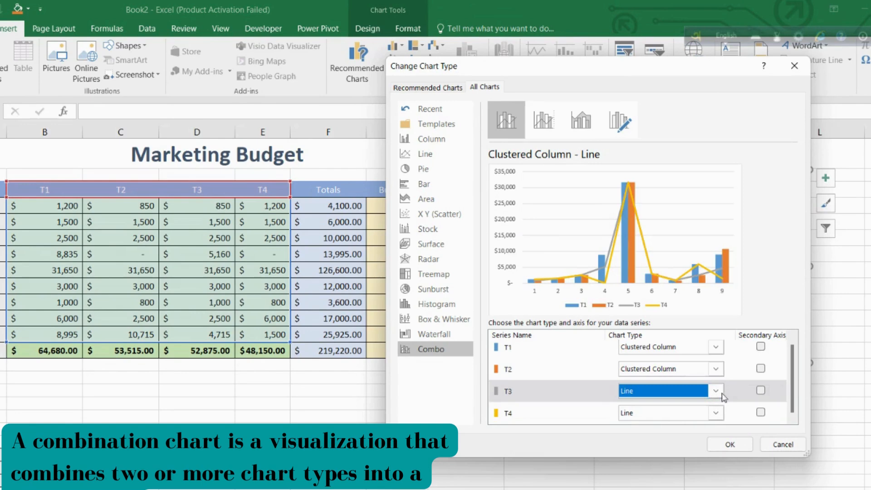
left_click(761, 391)
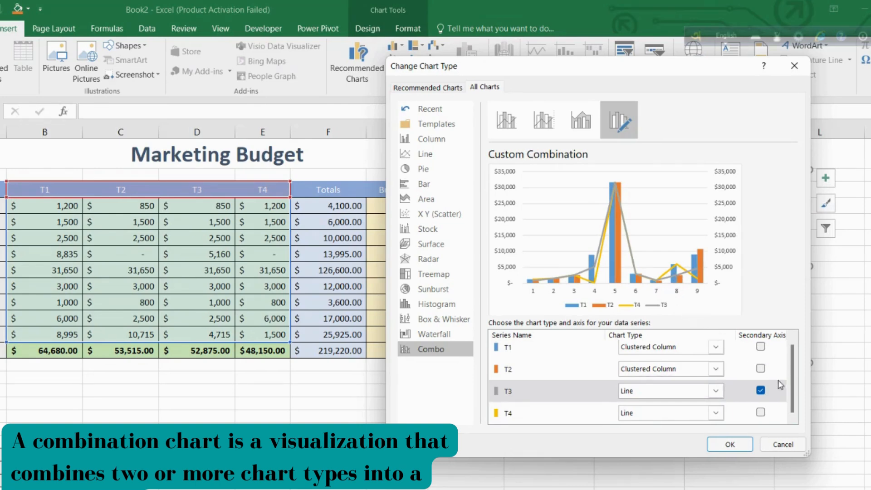
left_click(761, 390)
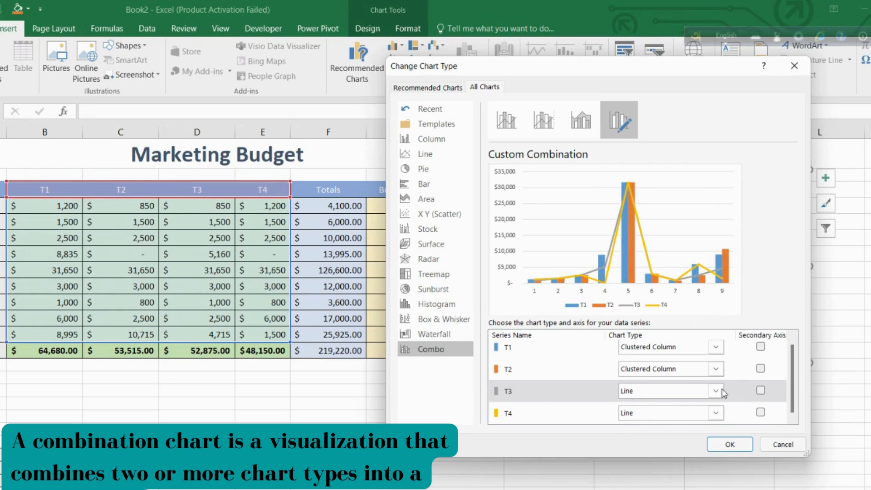
scroll(720, 394, "up", 1)
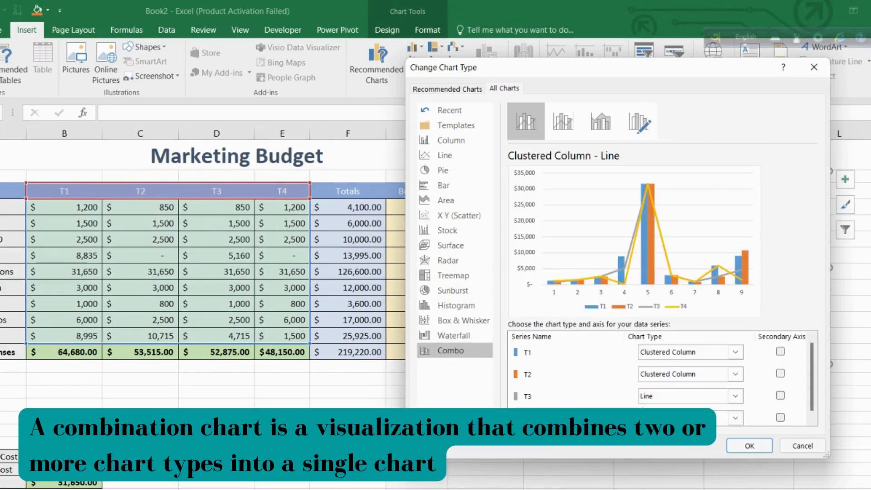
left_click(730, 445)
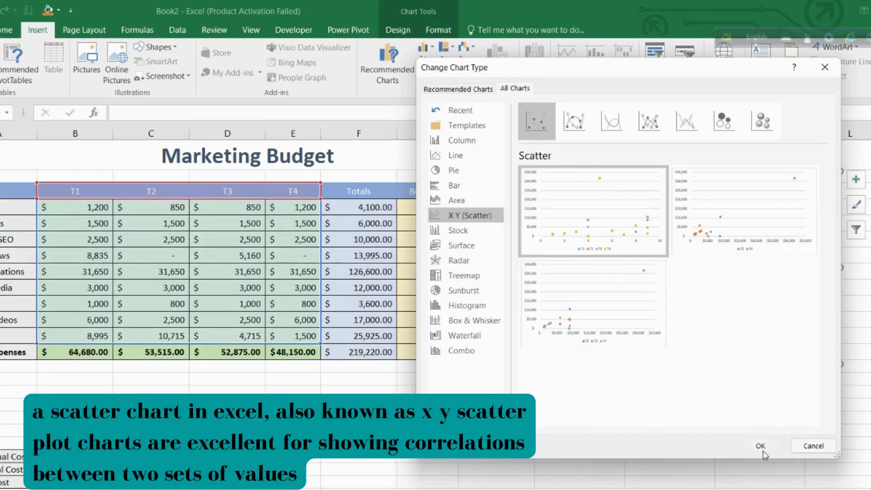
Change the chart to a basic X Y (Scatter) chart.
left_click(753, 450)
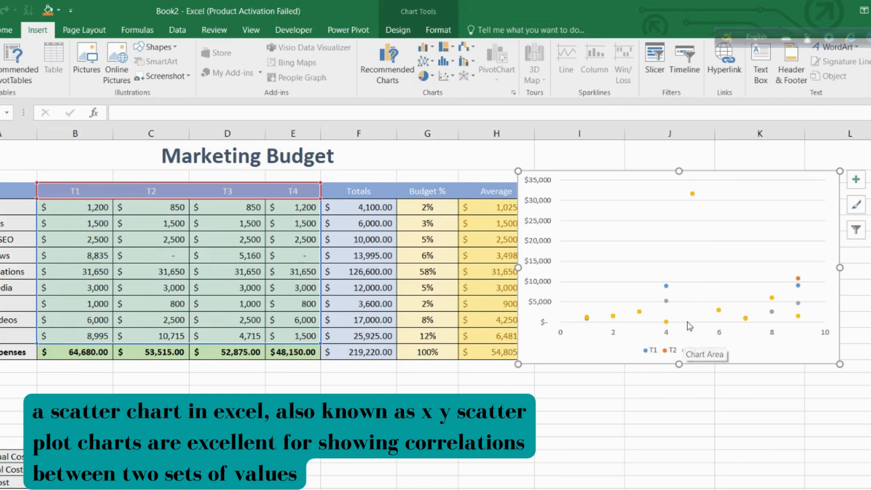
Change the scatter chart to the Bubble variant.
left_click(513, 93)
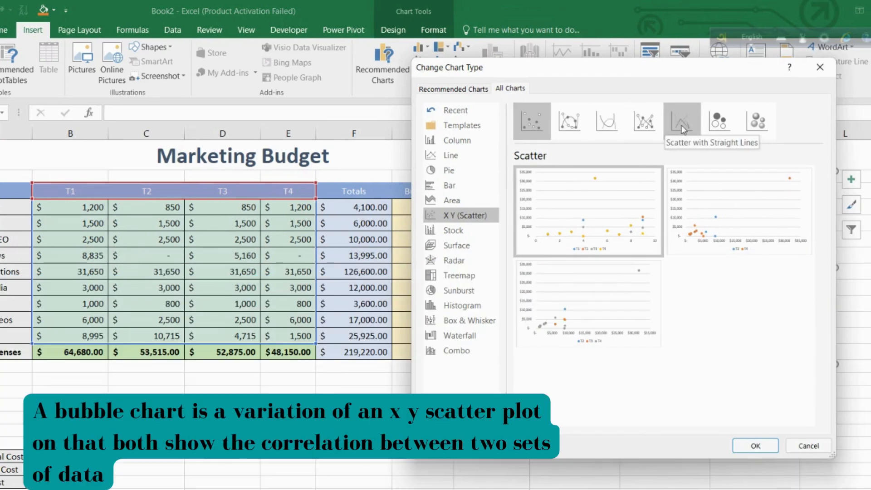
left_click(719, 129)
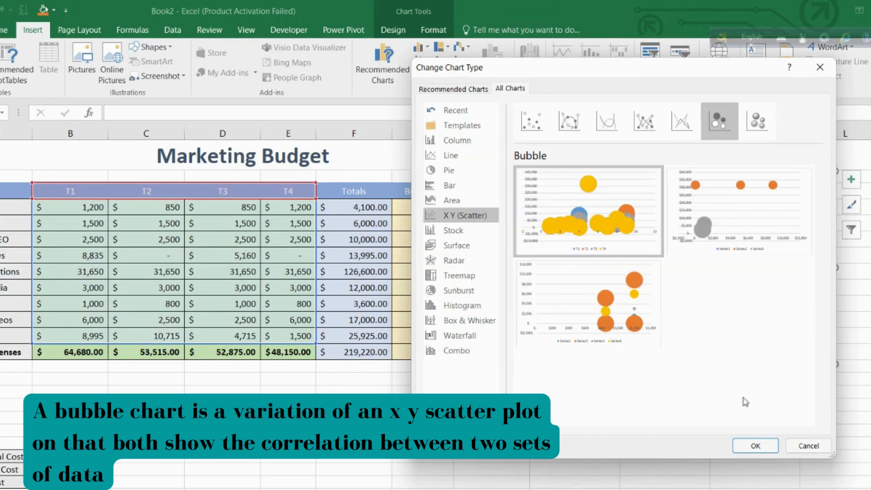
left_click(755, 446)
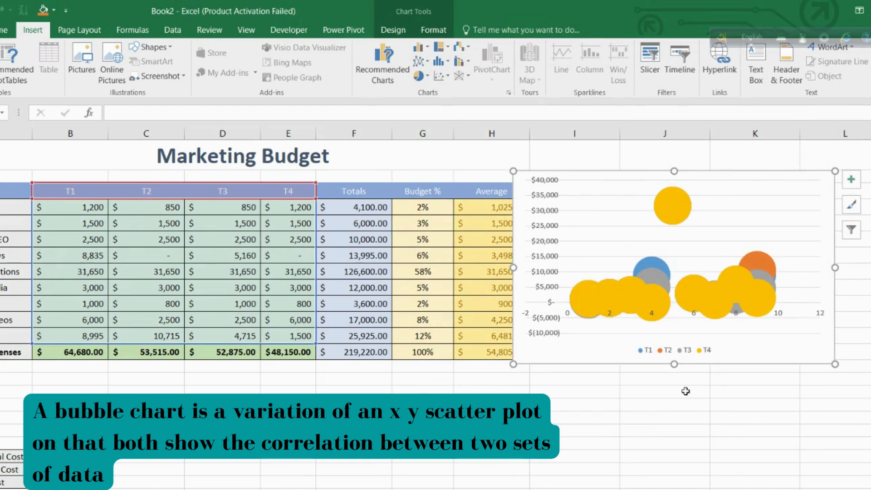
mouse_move(601, 489)
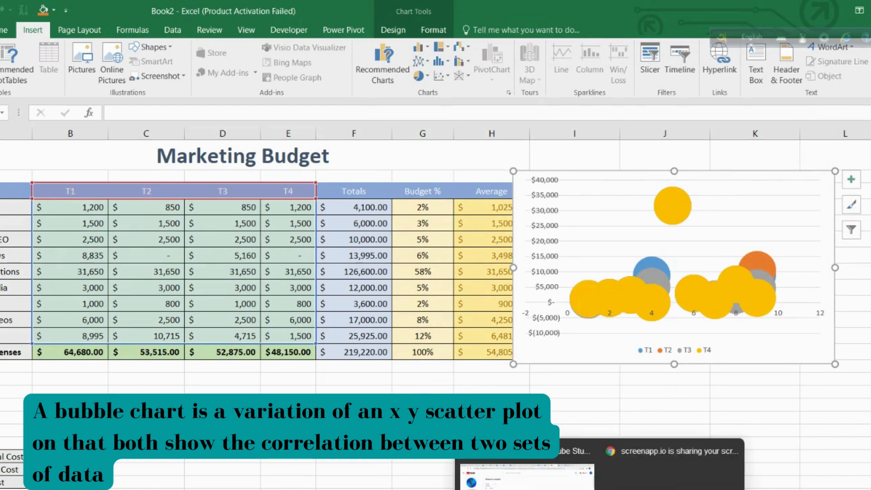